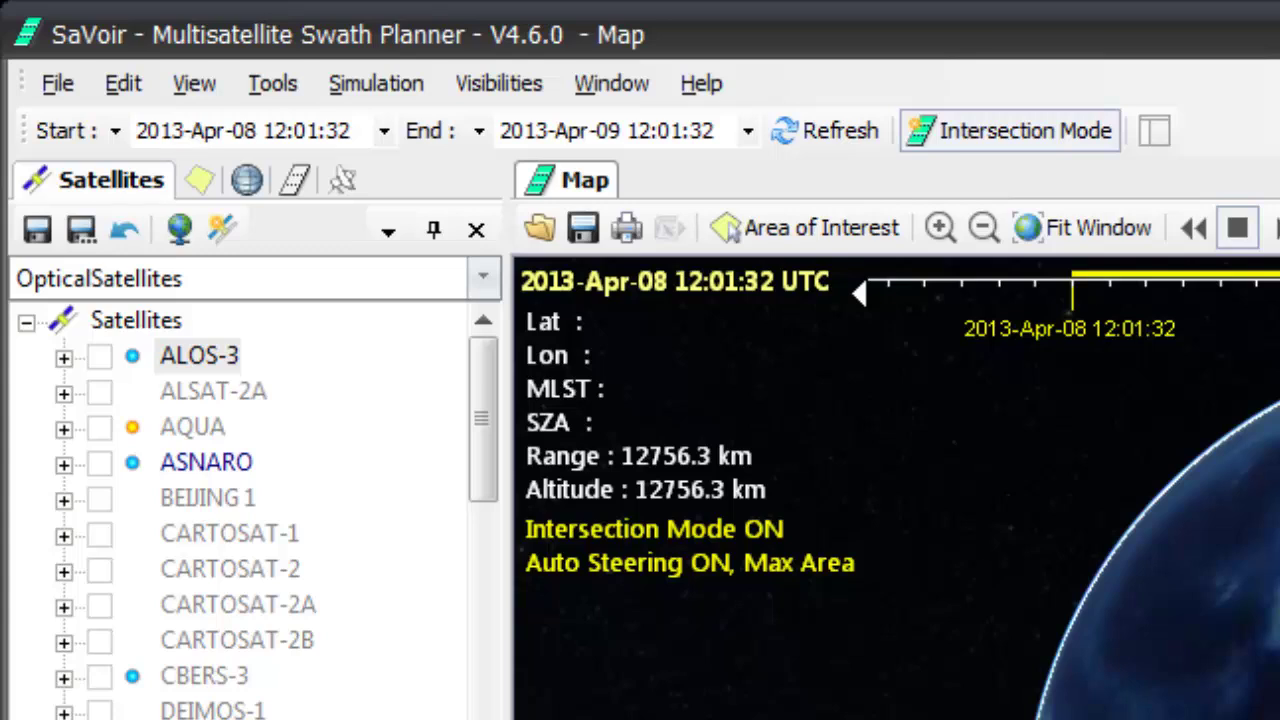
Set the planning period to run from 2013-Apr-08 to 2013-Apr-15 and refresh the simulation.
click(384, 131)
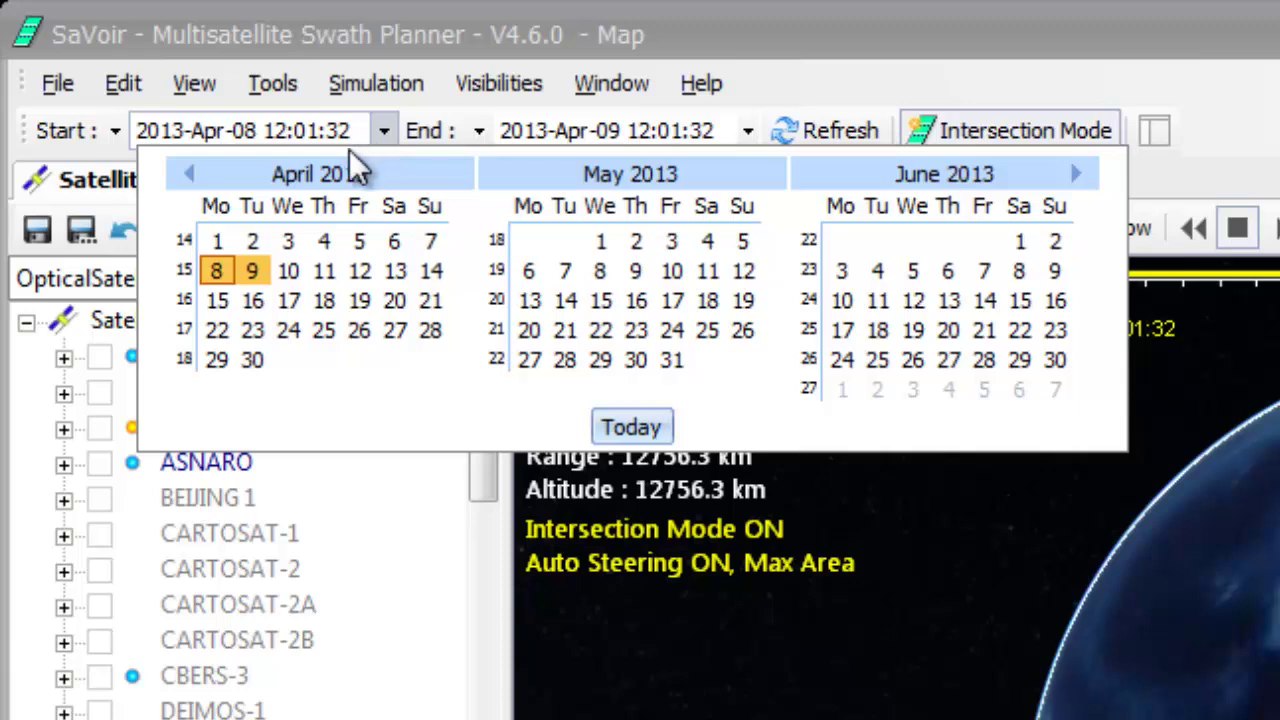
drag(216, 271, 222, 300)
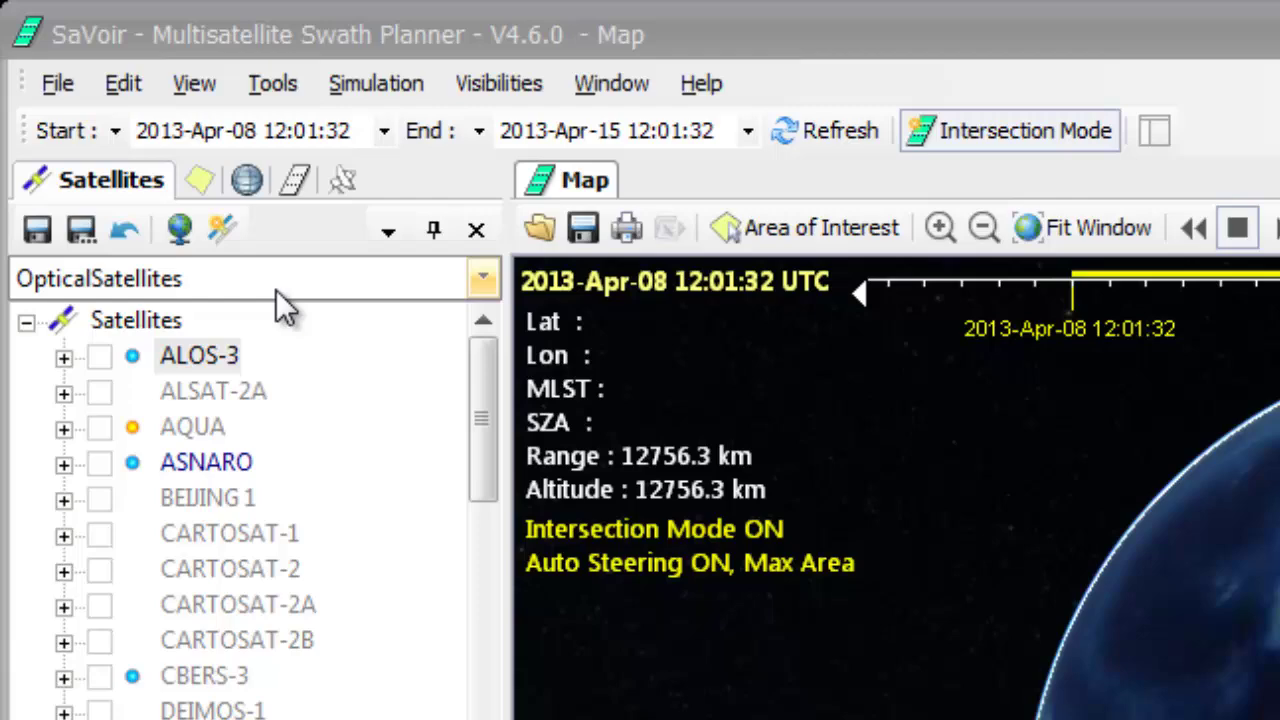
click(815, 131)
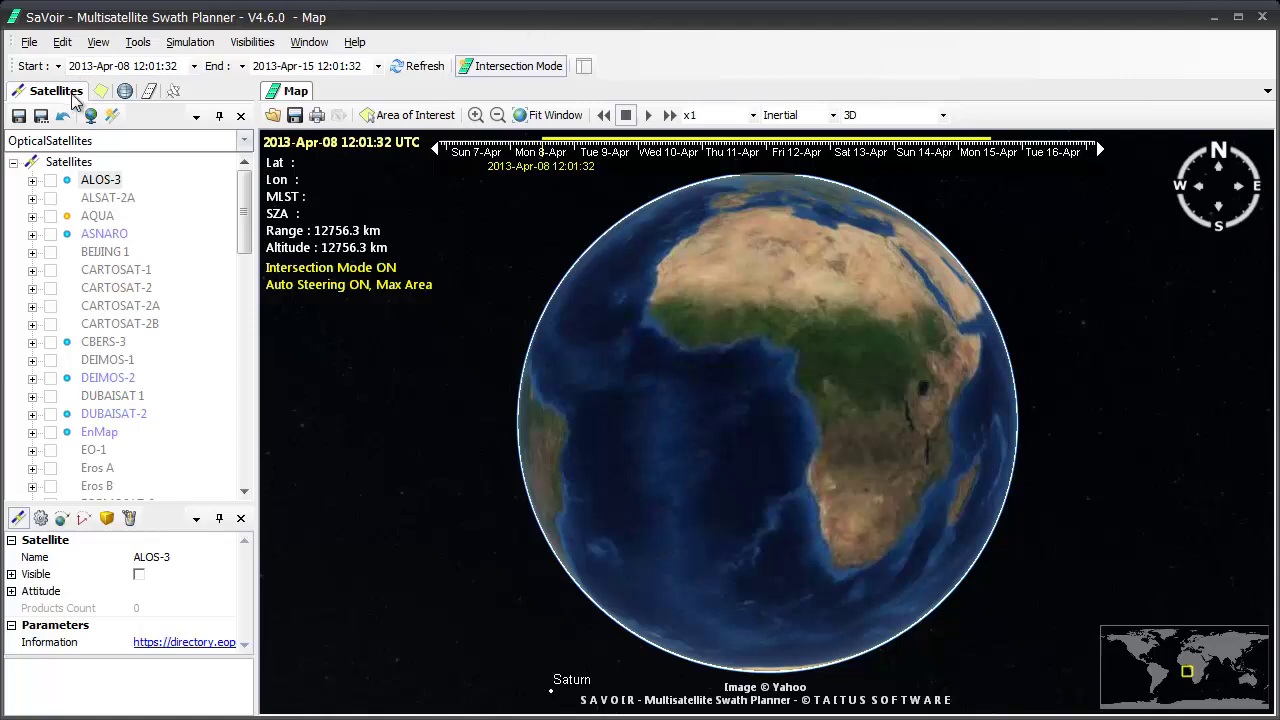
Enable the satellites BEIJING 1, CARTOSAT-1, CARTOSAT-2, KOMPSAT-2, KOMPSAT-3, LANDSAT-7 and LANDSAT-8.
click(51, 253)
click(51, 271)
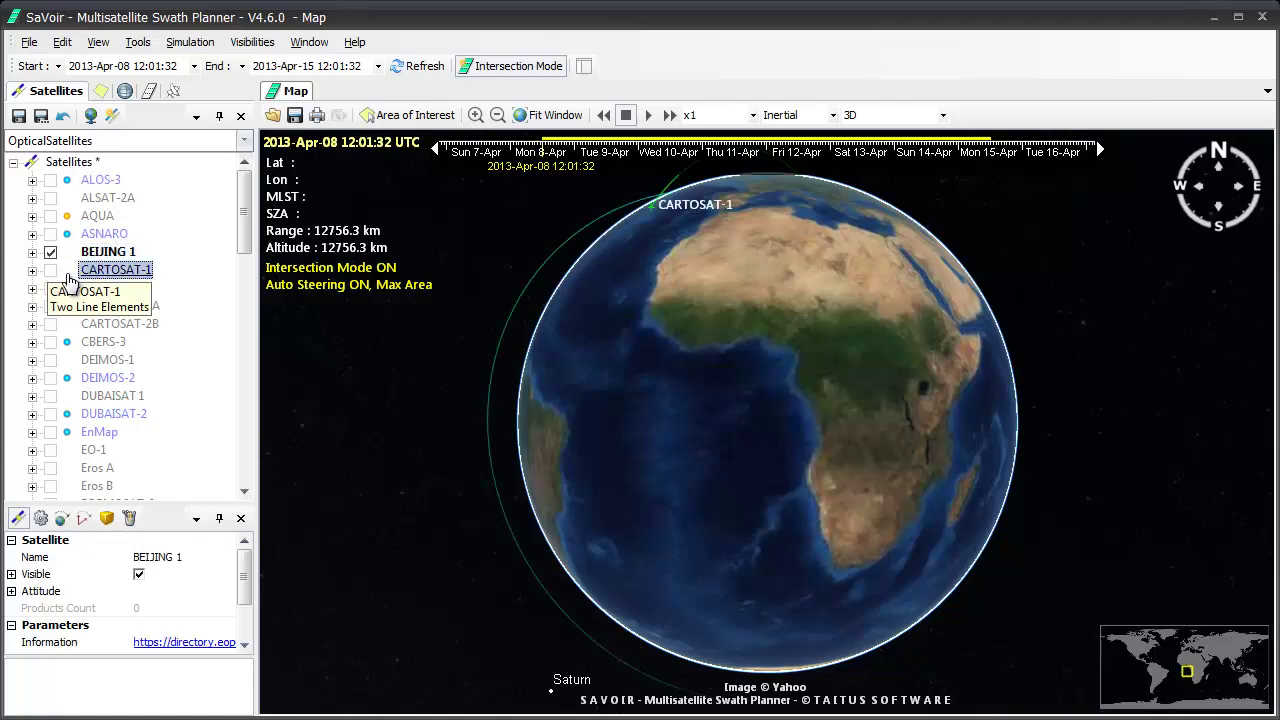
click(51, 289)
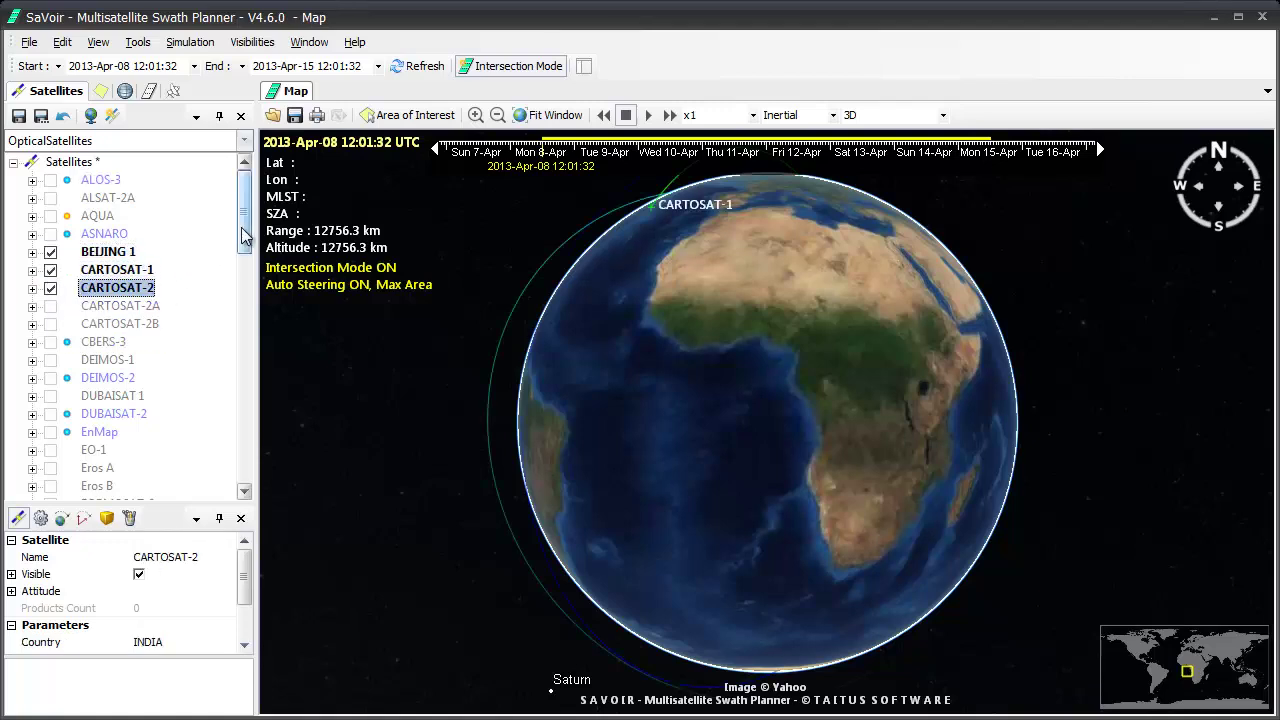
drag(246, 237, 262, 349)
click(51, 233)
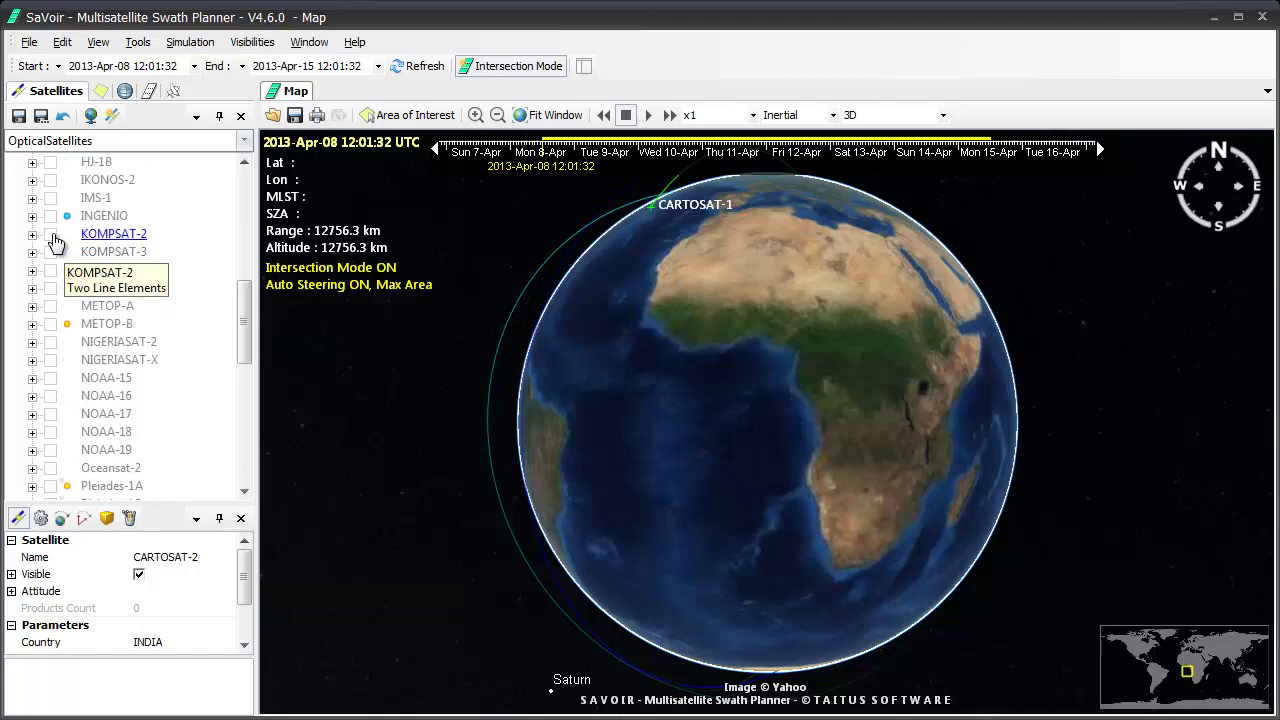
click(51, 251)
click(51, 269)
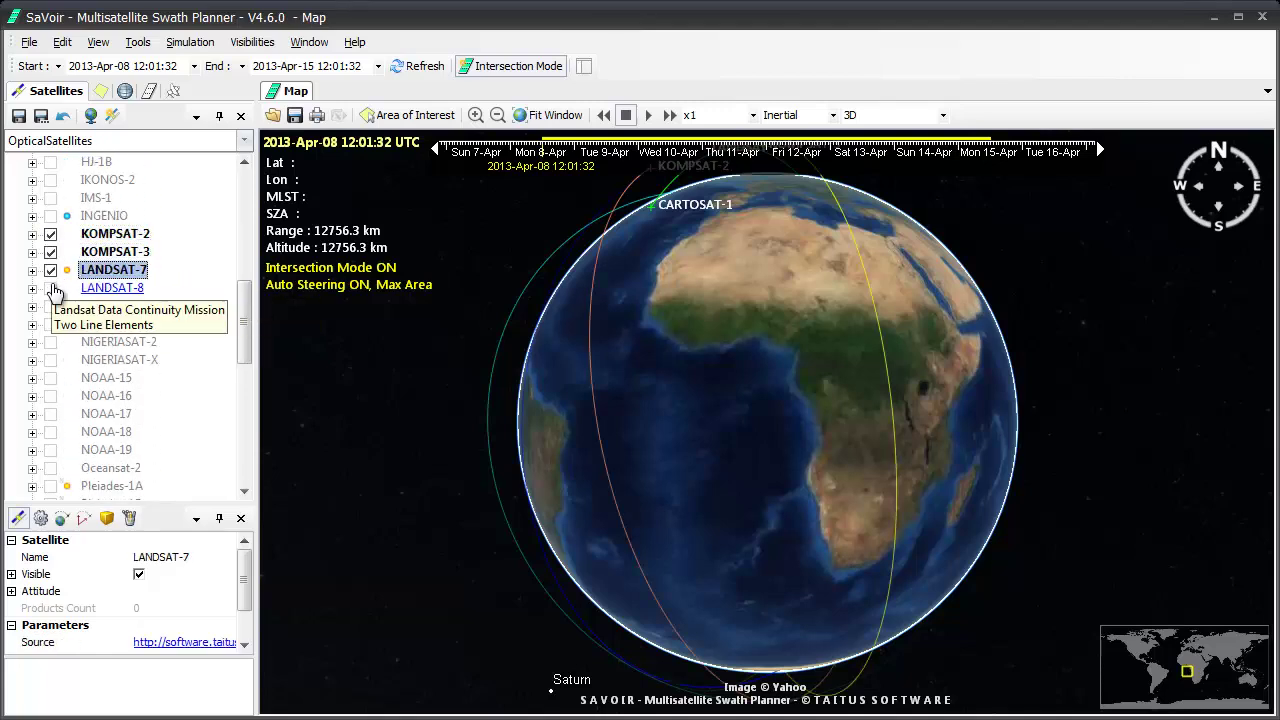
click(51, 287)
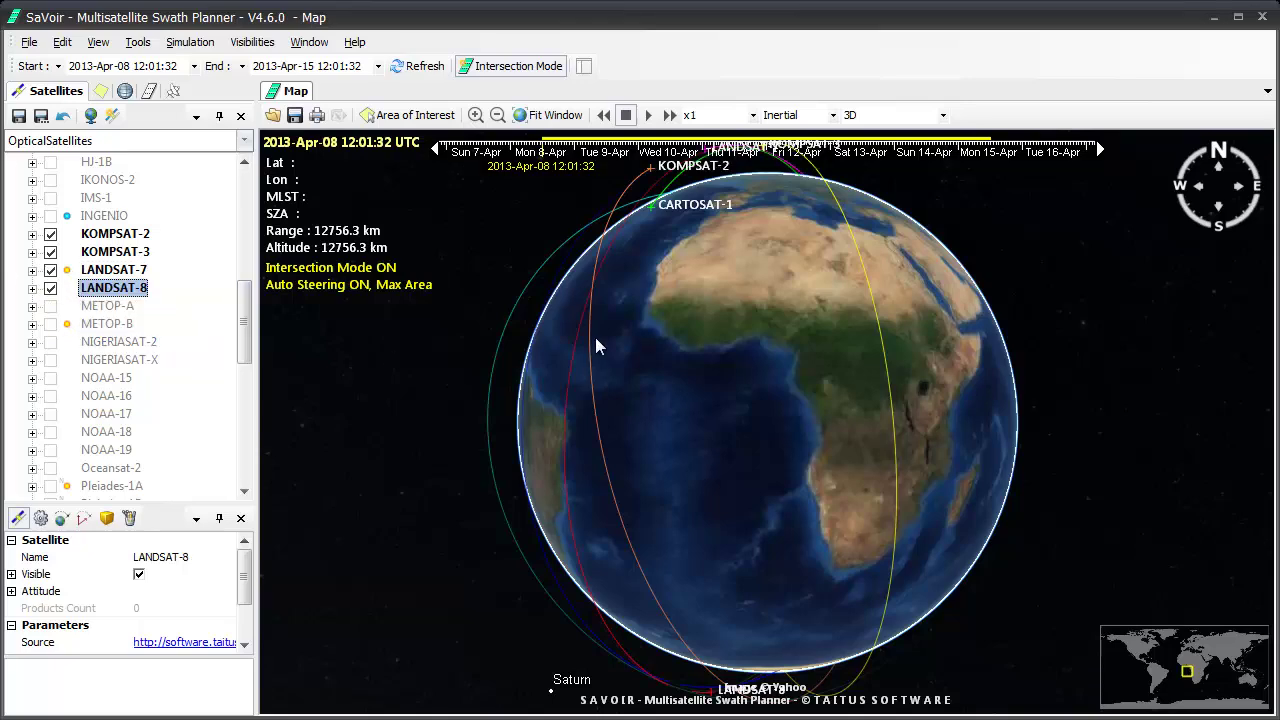
Examine the enabled satellites' orbits around the globe, from the Arctic past Australia to Antarctica.
drag(595, 337, 731, 531)
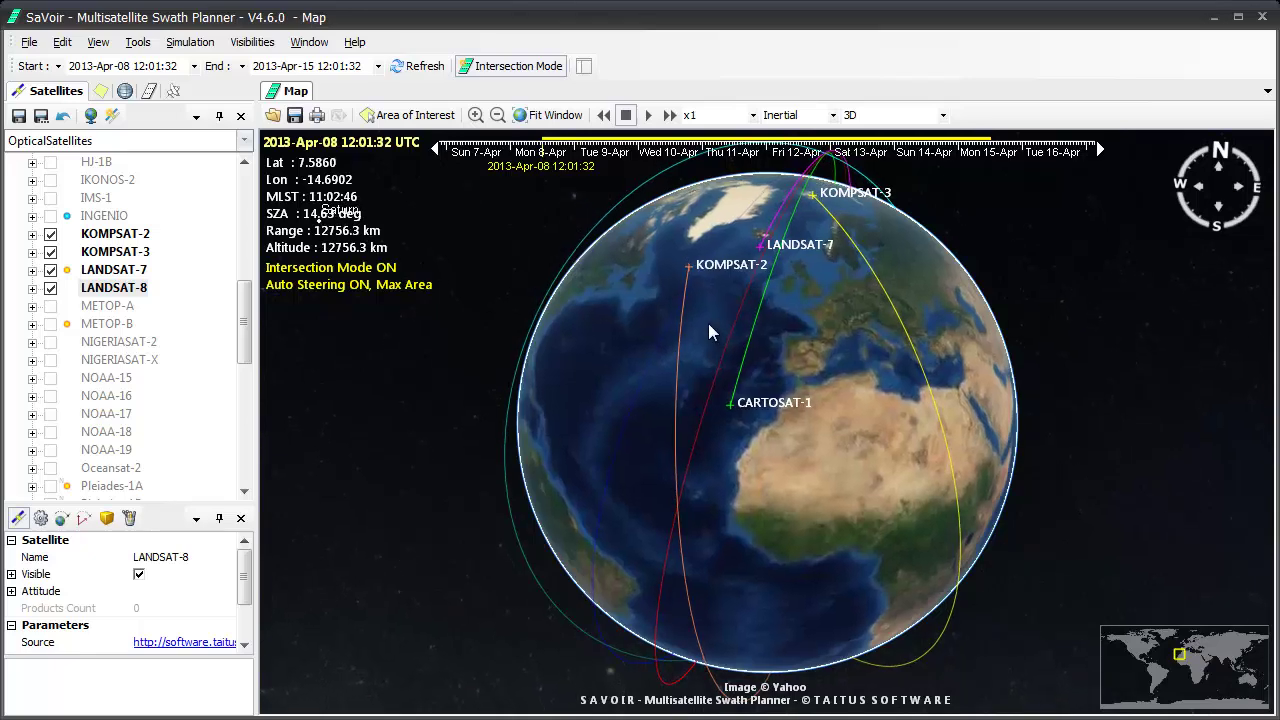
drag(704, 352, 692, 455)
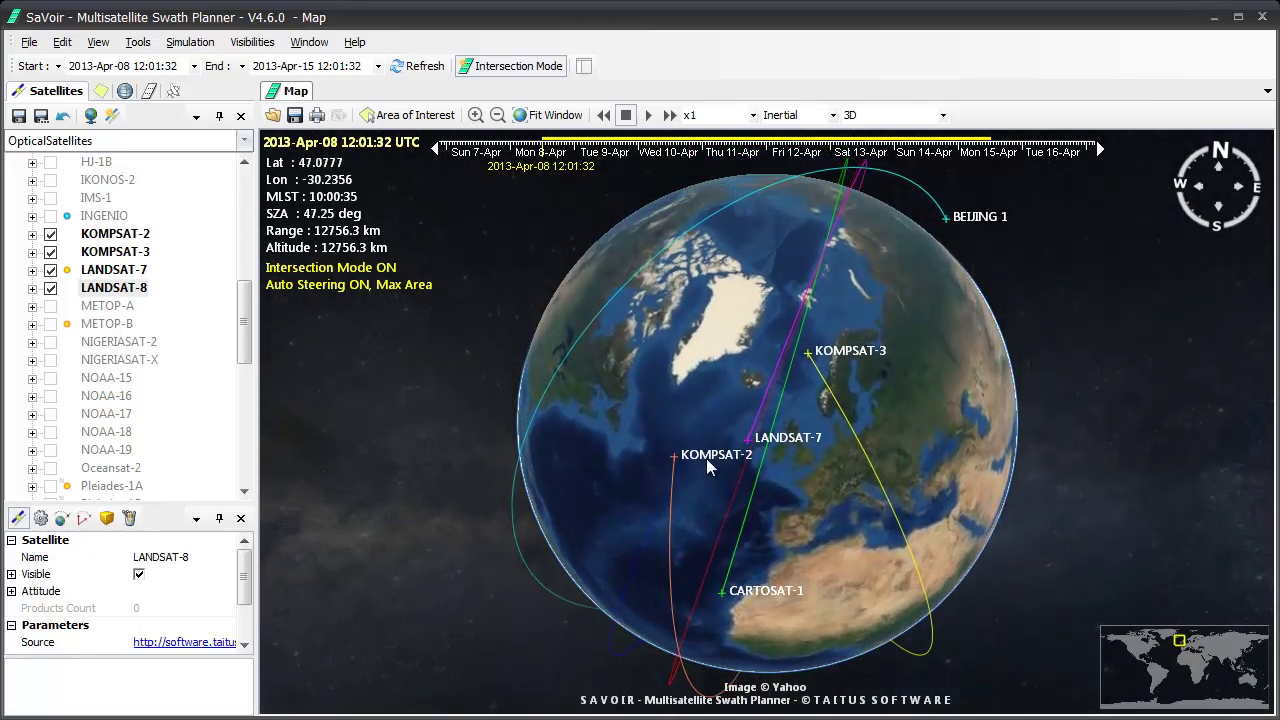
drag(770, 313, 771, 508)
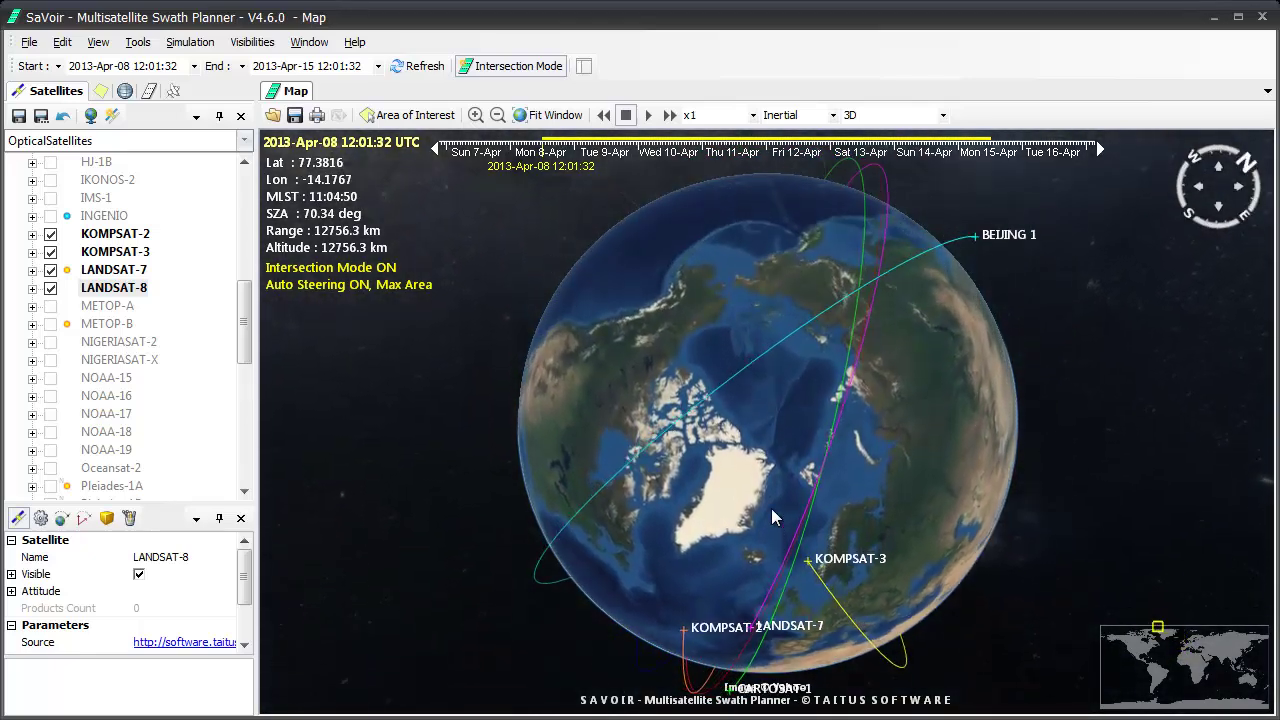
drag(879, 377, 642, 528)
drag(775, 312, 659, 518)
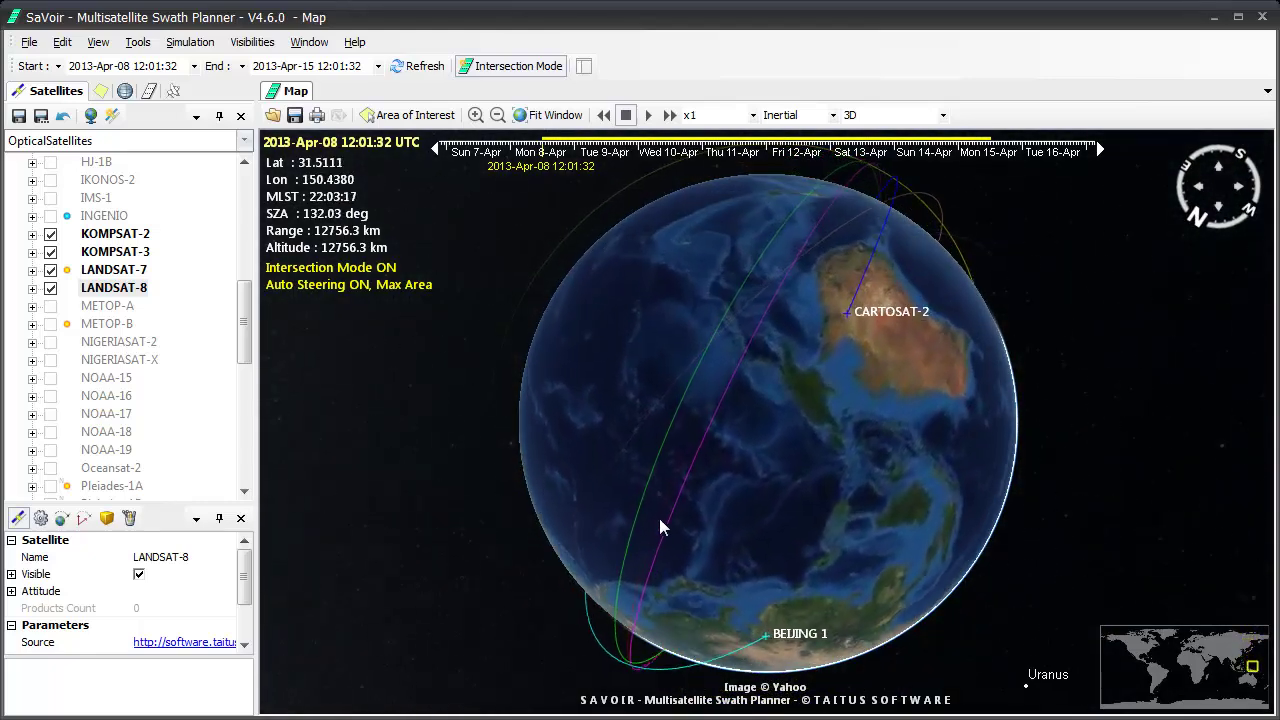
drag(887, 347, 582, 465)
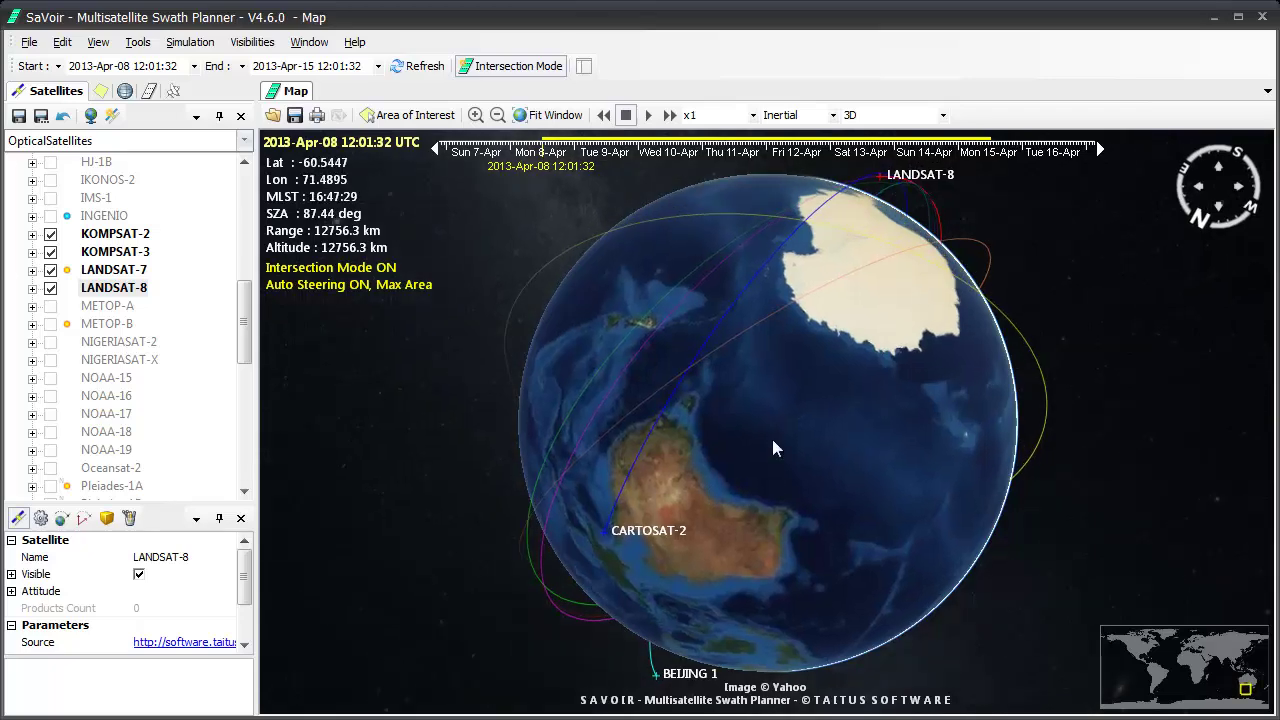
click(1217, 222)
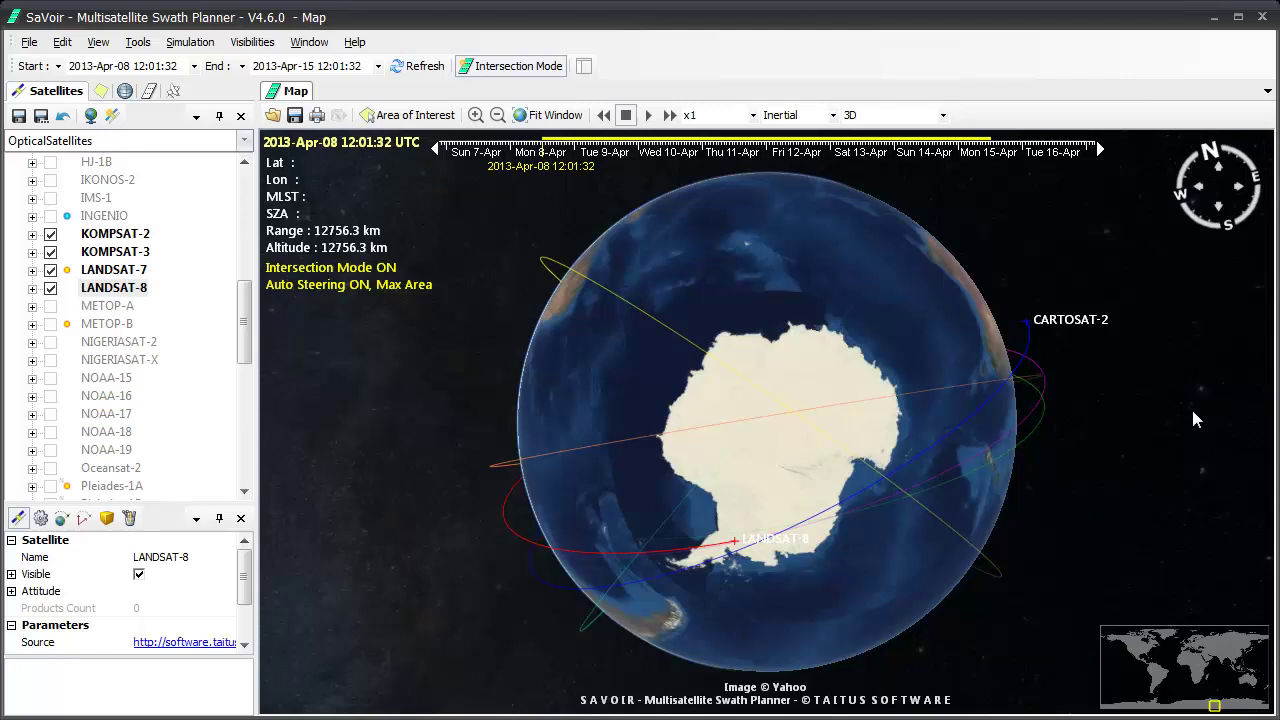
Enable the ground antennas Australia.Alice Spring, Canada.Gatineau, Ecuador.Cotopaxi and France.Cayenne.
click(173, 91)
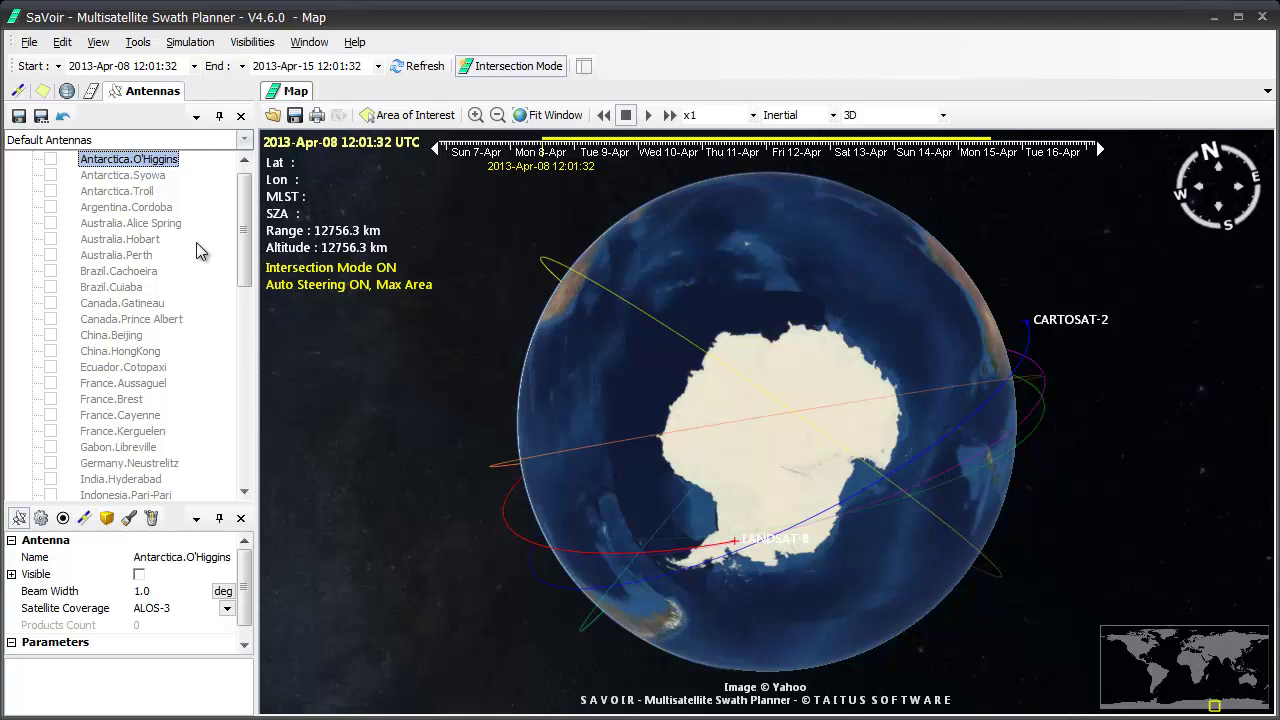
click(51, 224)
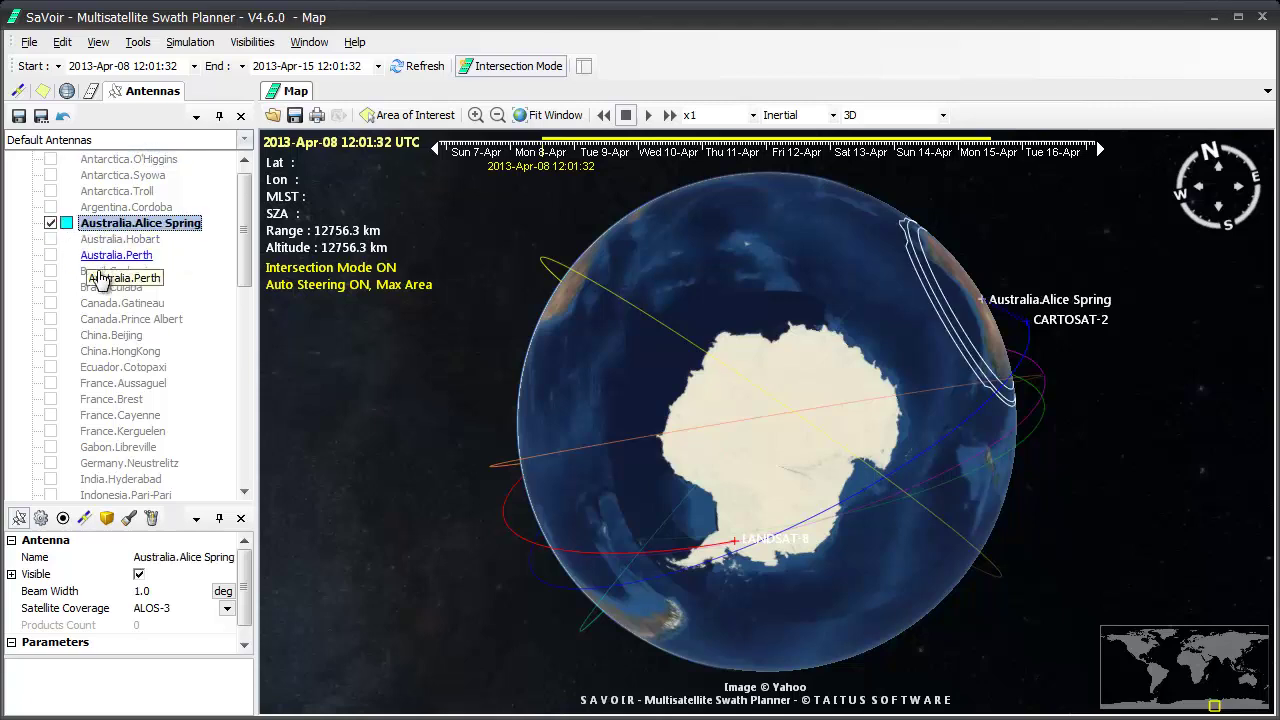
click(50, 303)
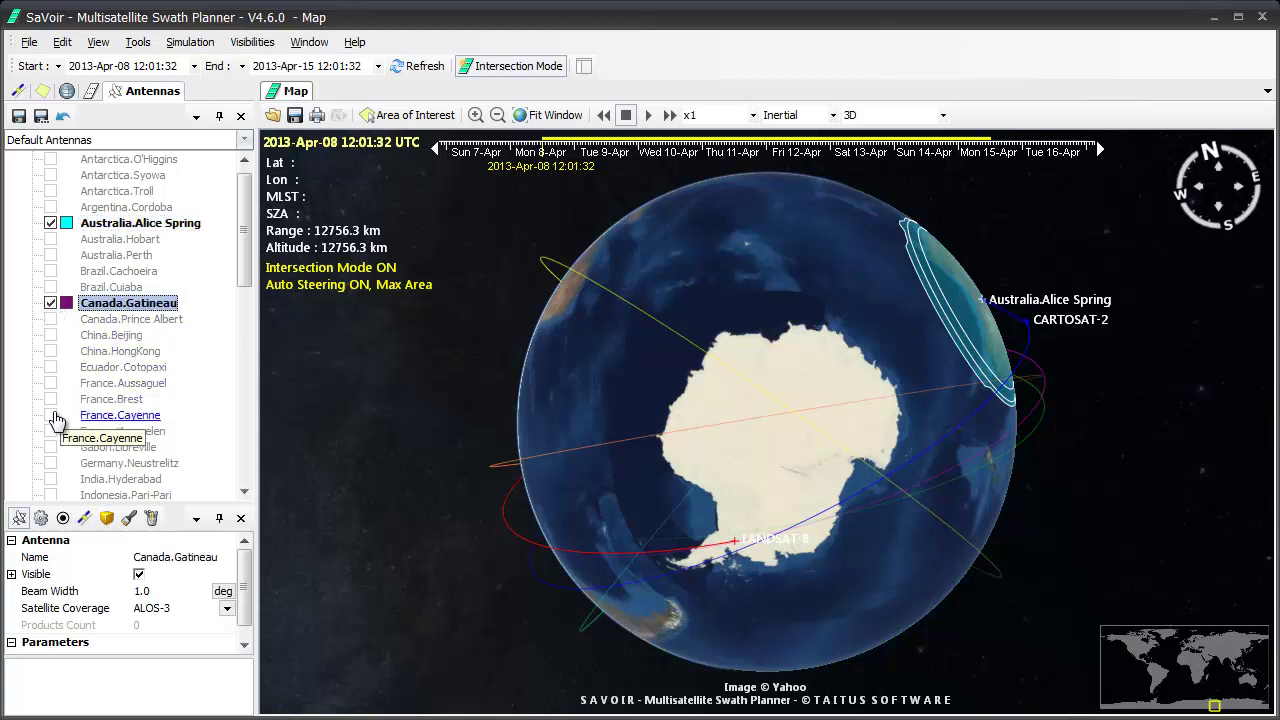
click(50, 367)
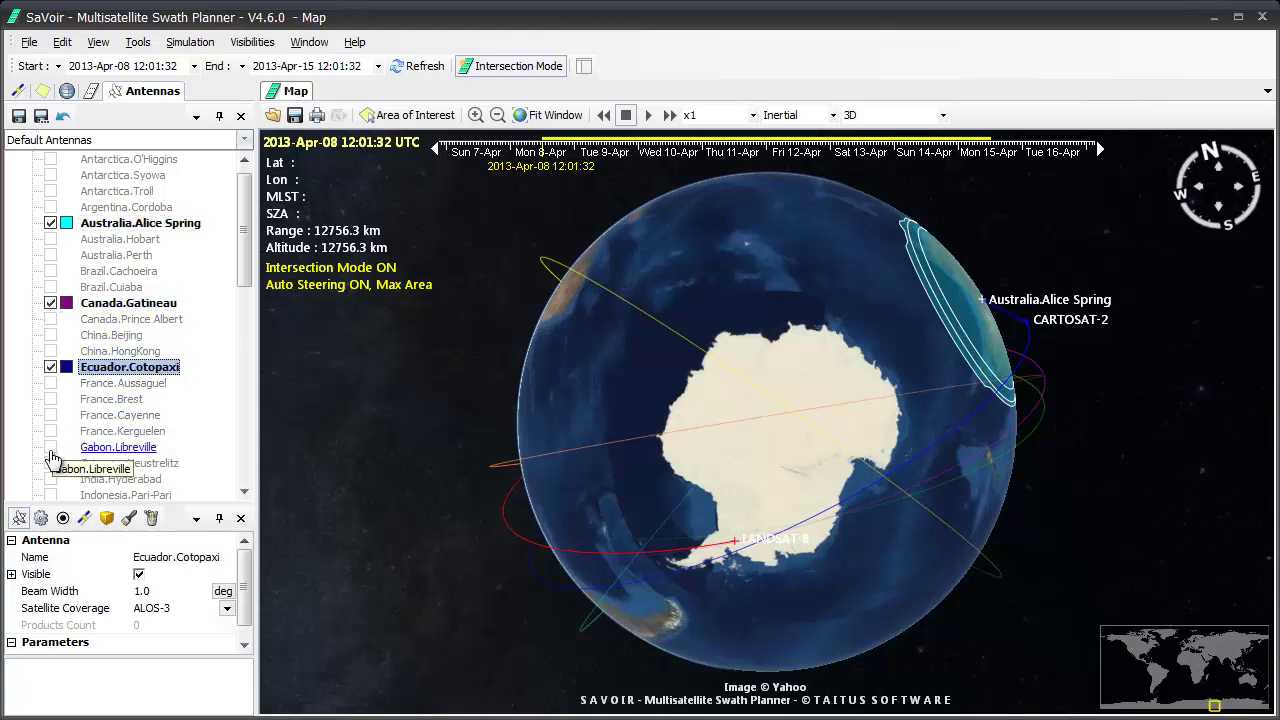
click(50, 415)
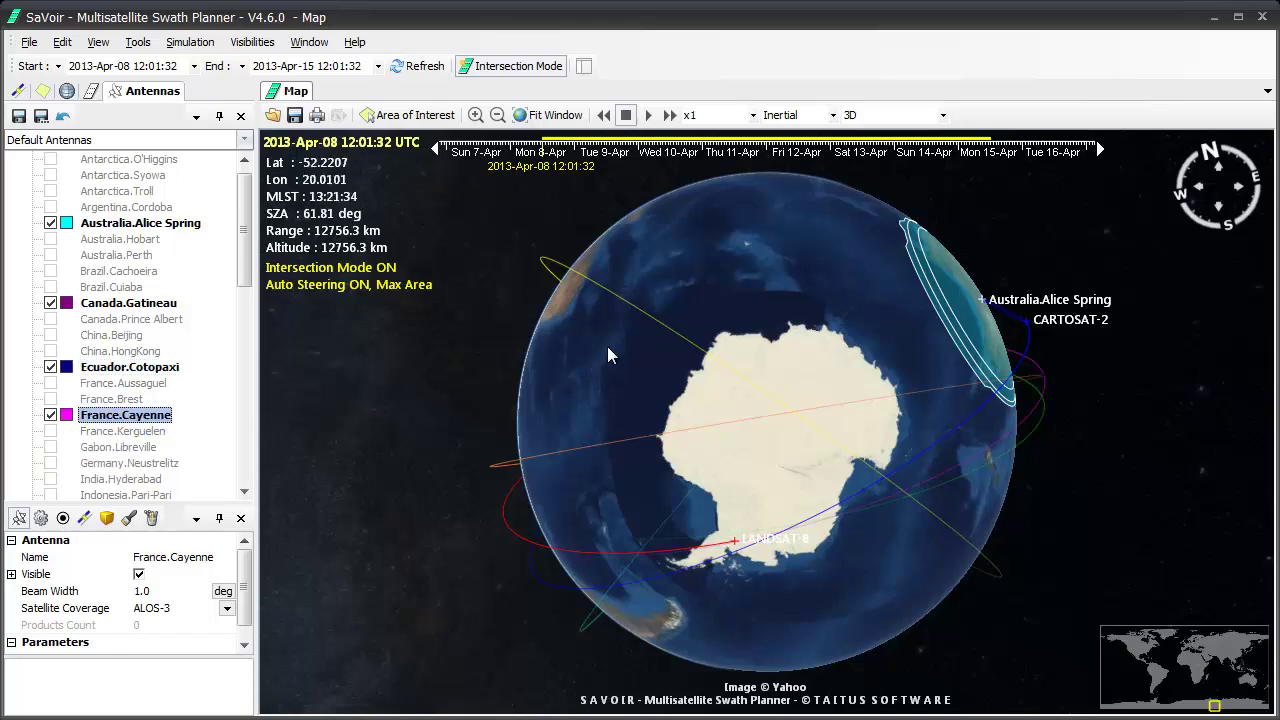
Compute the Antenna to Satellite visibilities for the enabled antennas and satellites.
drag(610, 354, 536, 446)
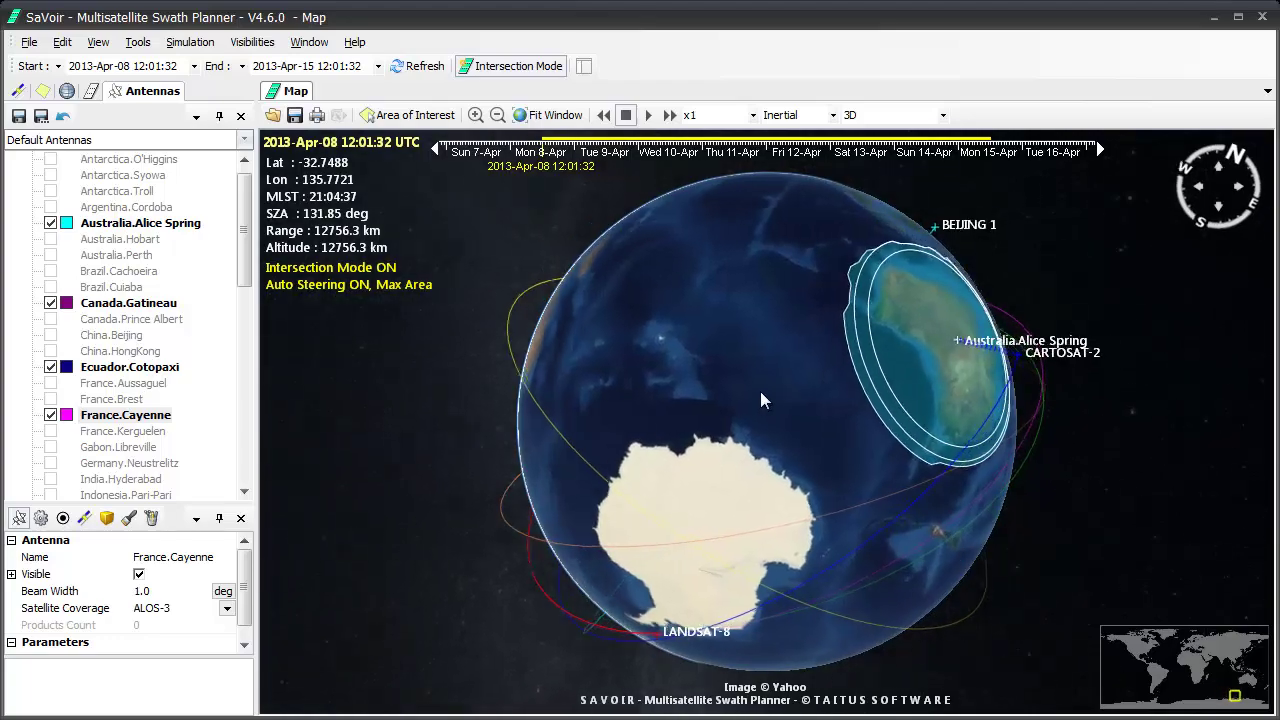
drag(761, 393, 632, 393)
drag(941, 274, 794, 434)
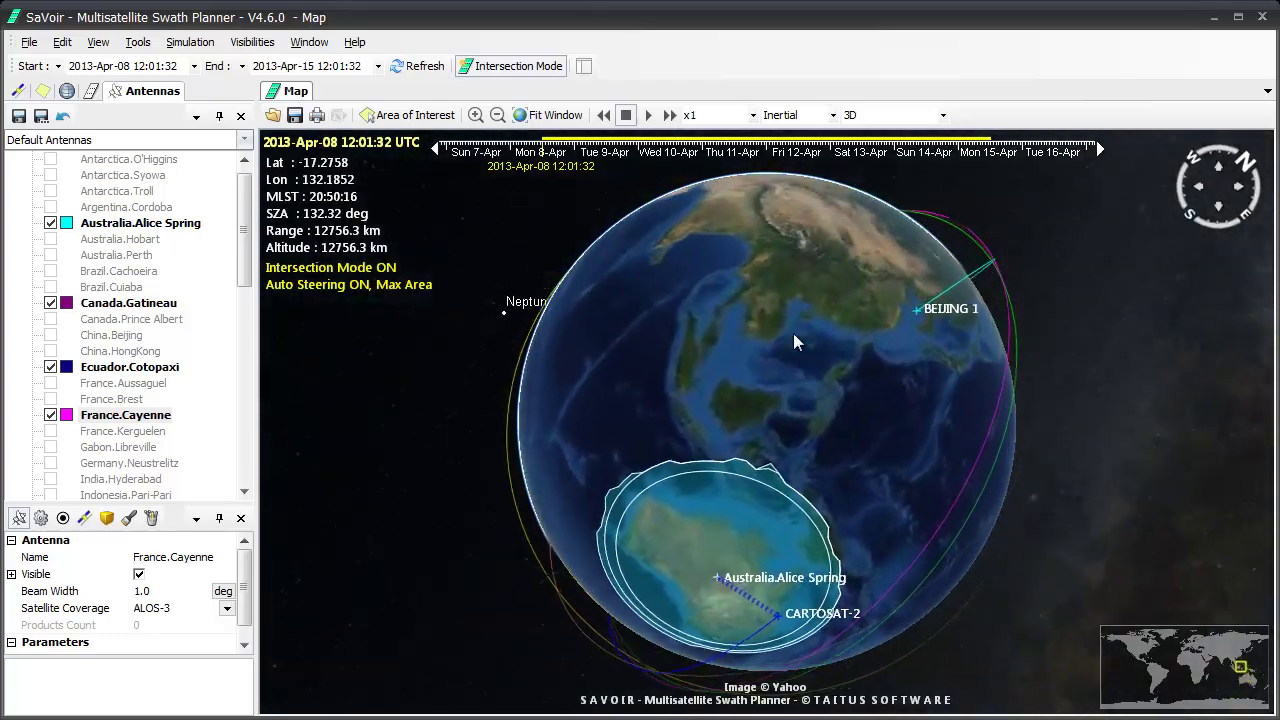
drag(793, 334, 600, 558)
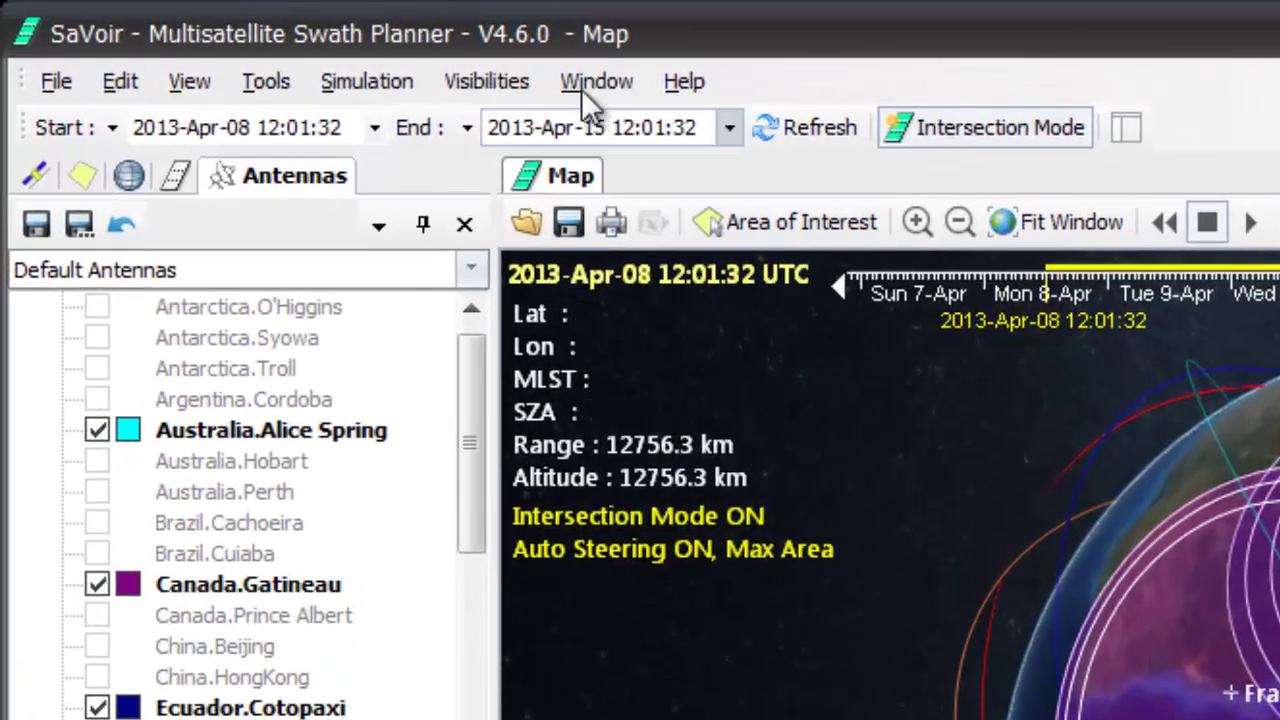
click(514, 86)
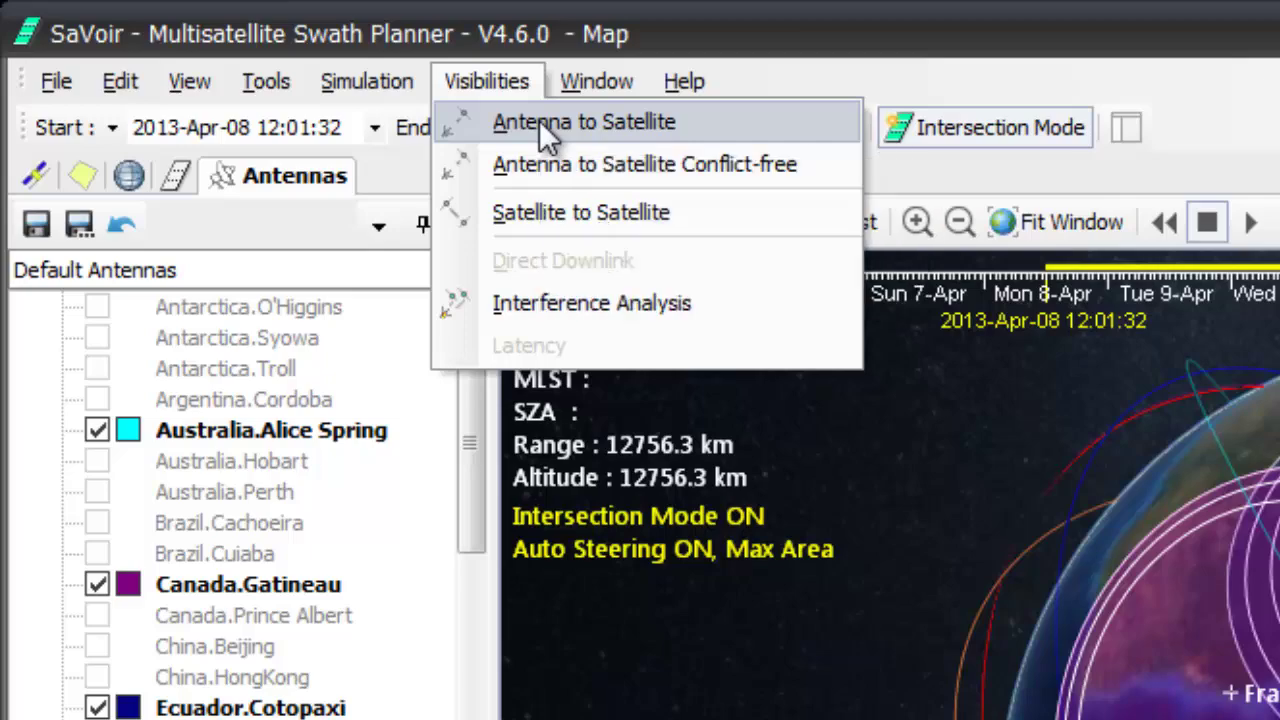
click(539, 120)
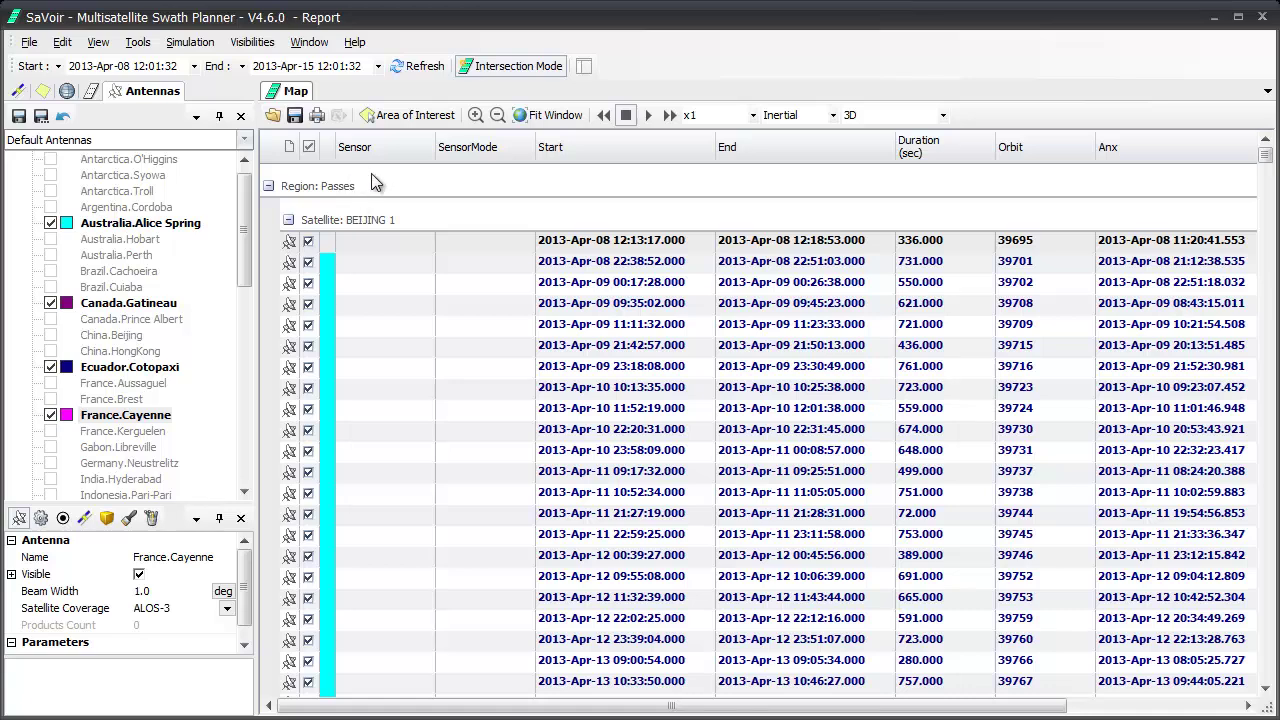
Inspect the antenna passes on the Gantt chart at hourly detail for 9 April 2013.
click(345, 91)
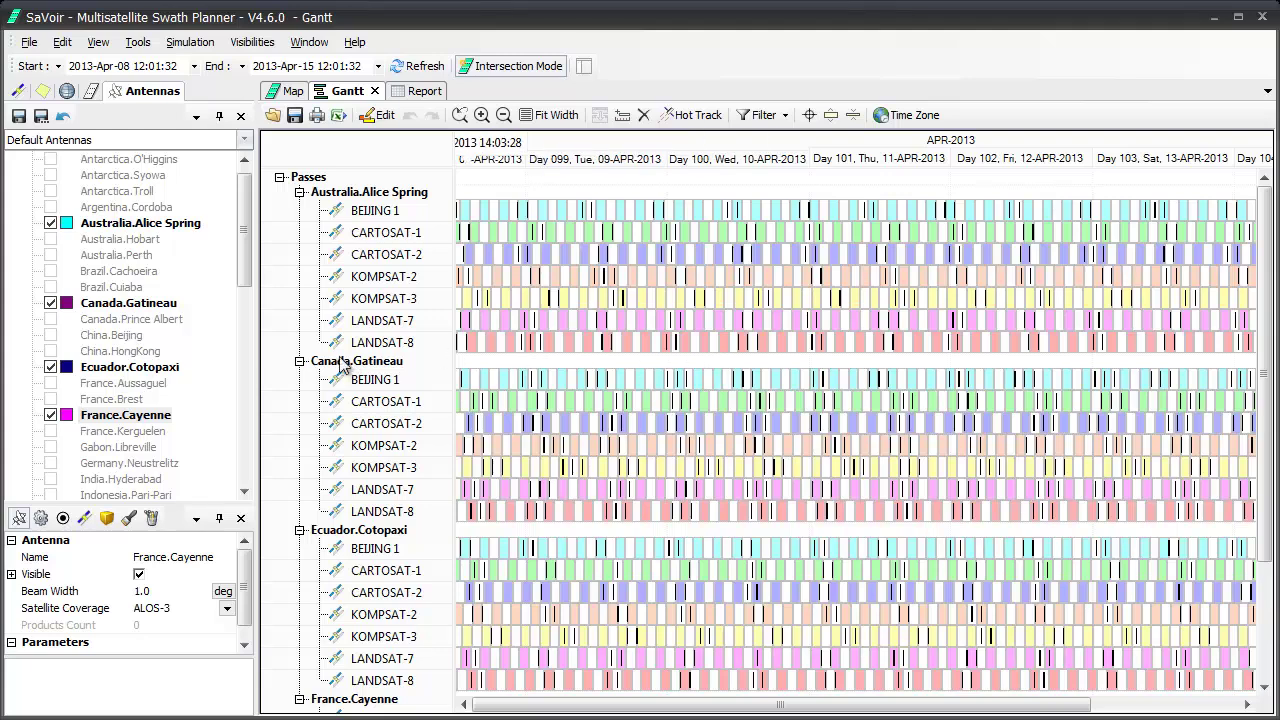
drag(480, 355, 790, 375)
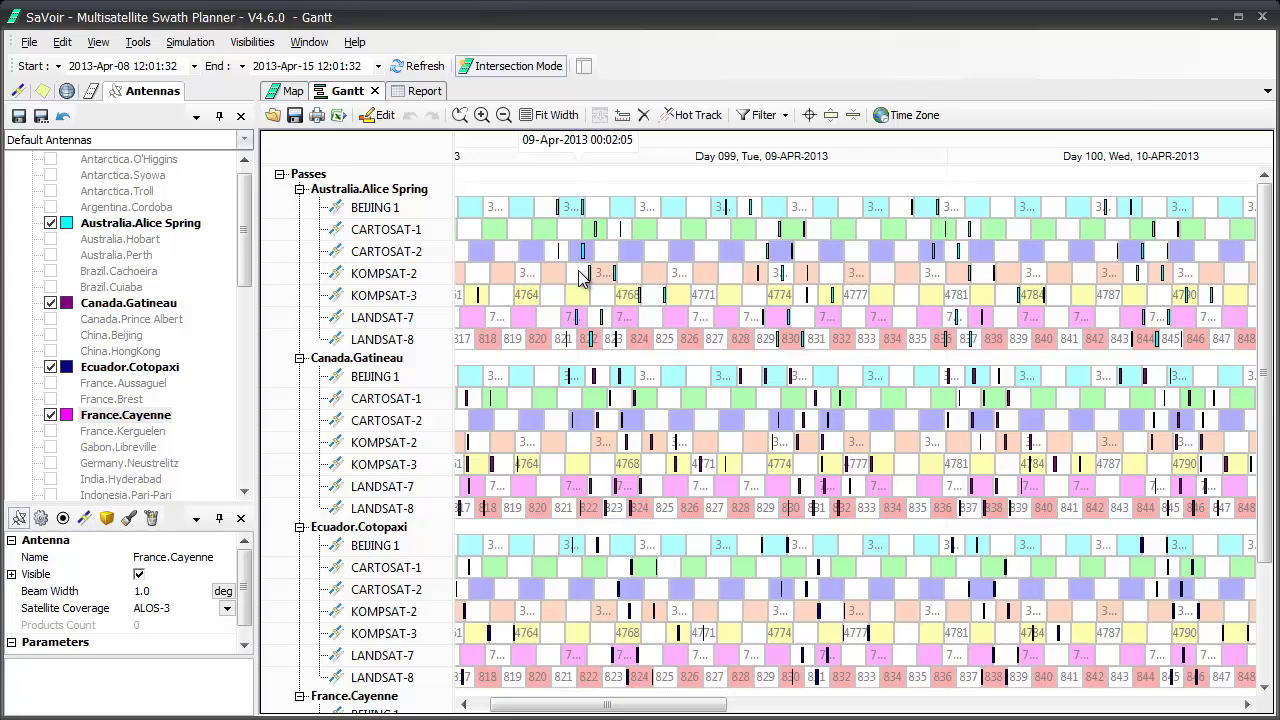
drag(578, 277, 898, 289)
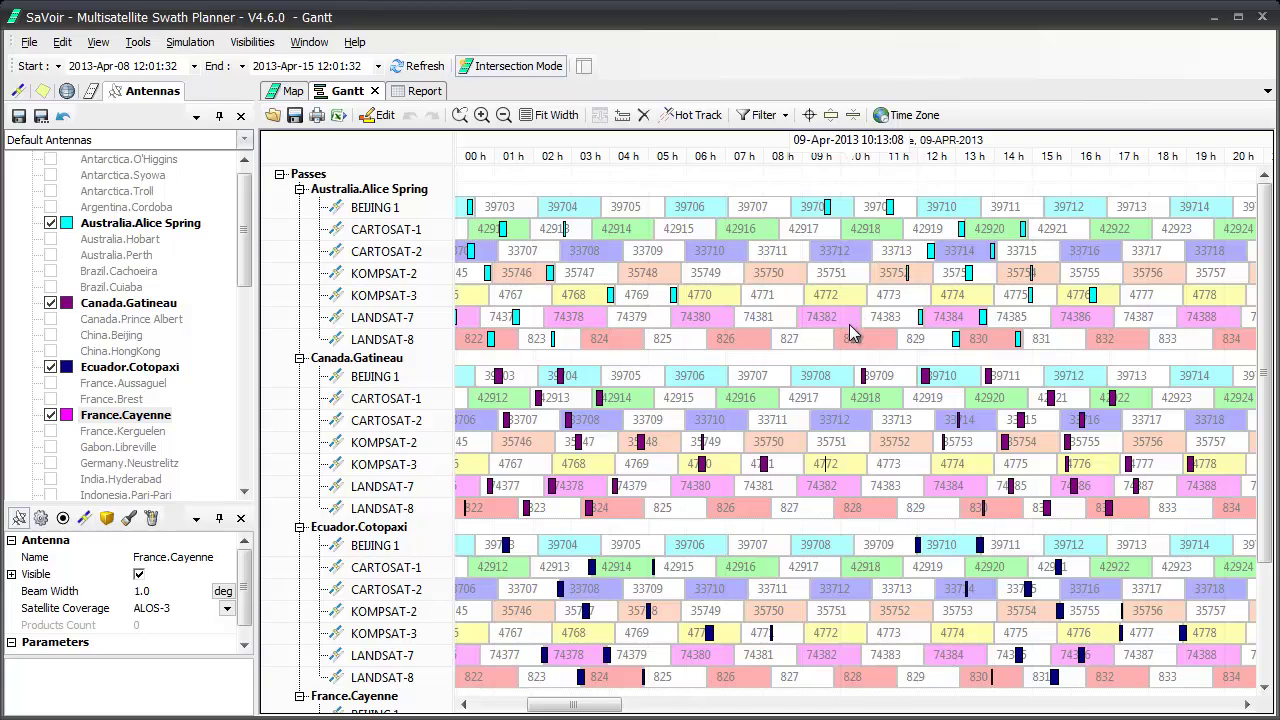
click(338, 117)
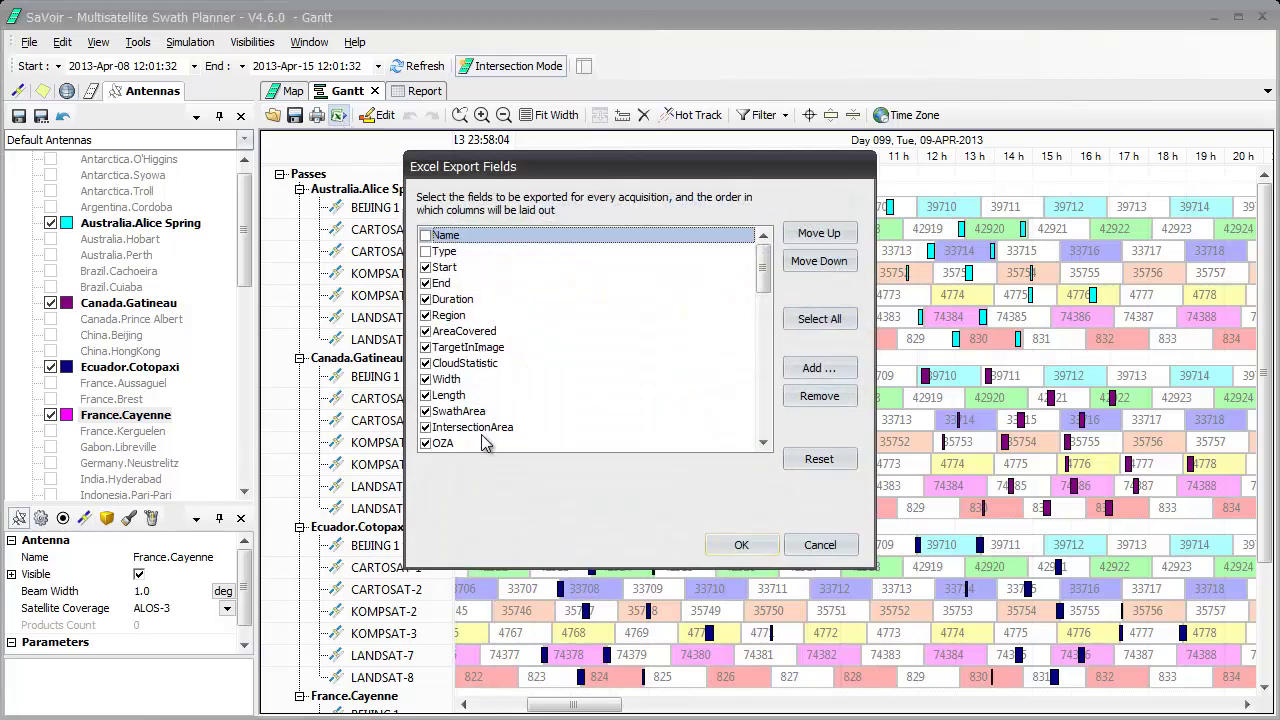
click(741, 545)
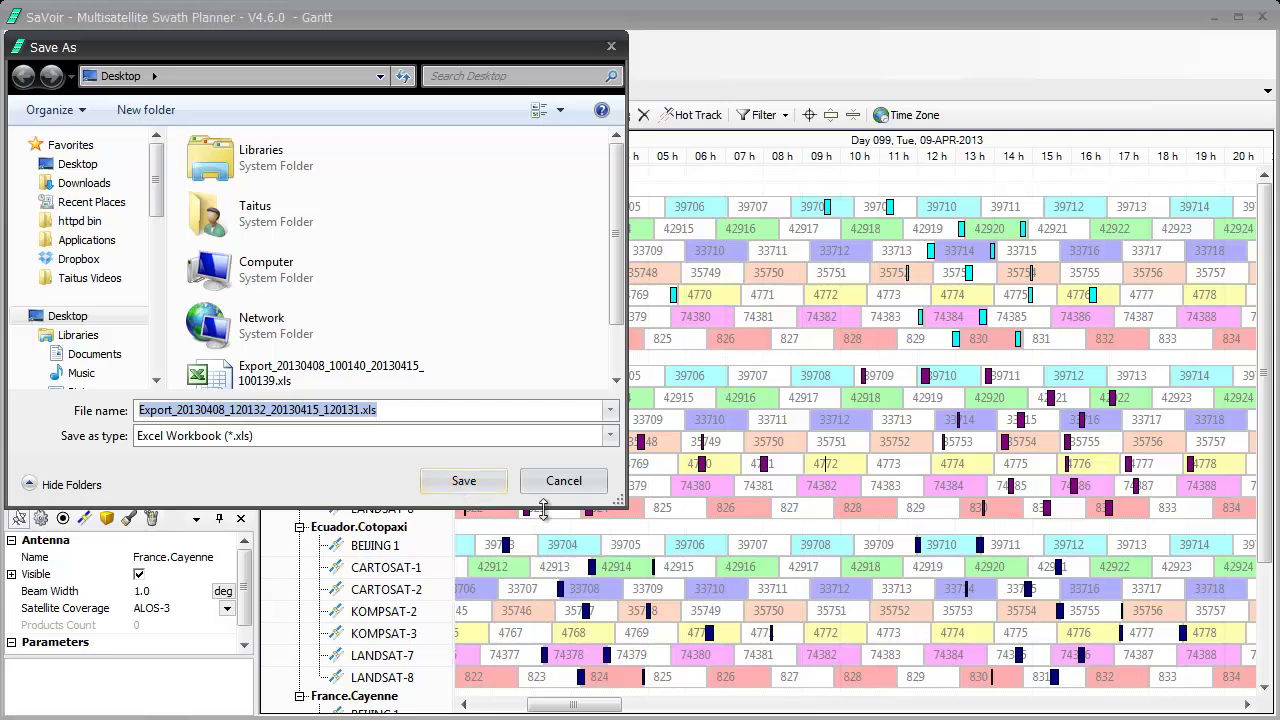
click(586, 484)
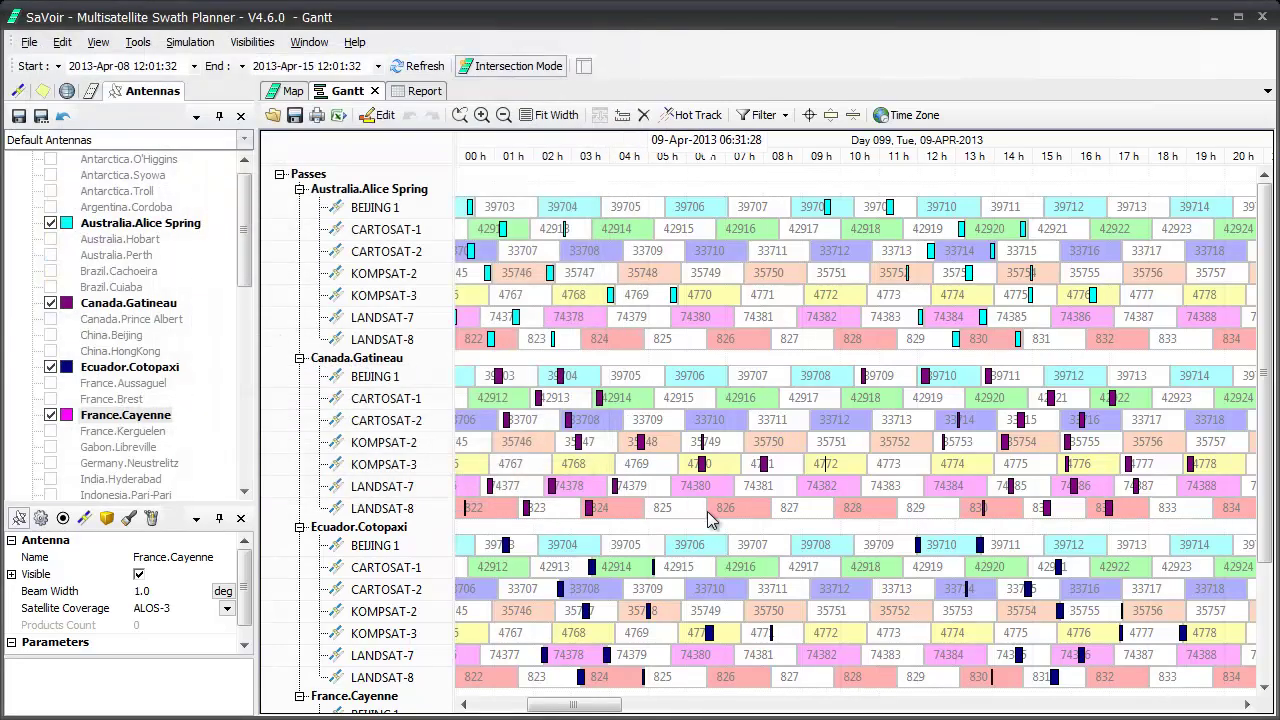